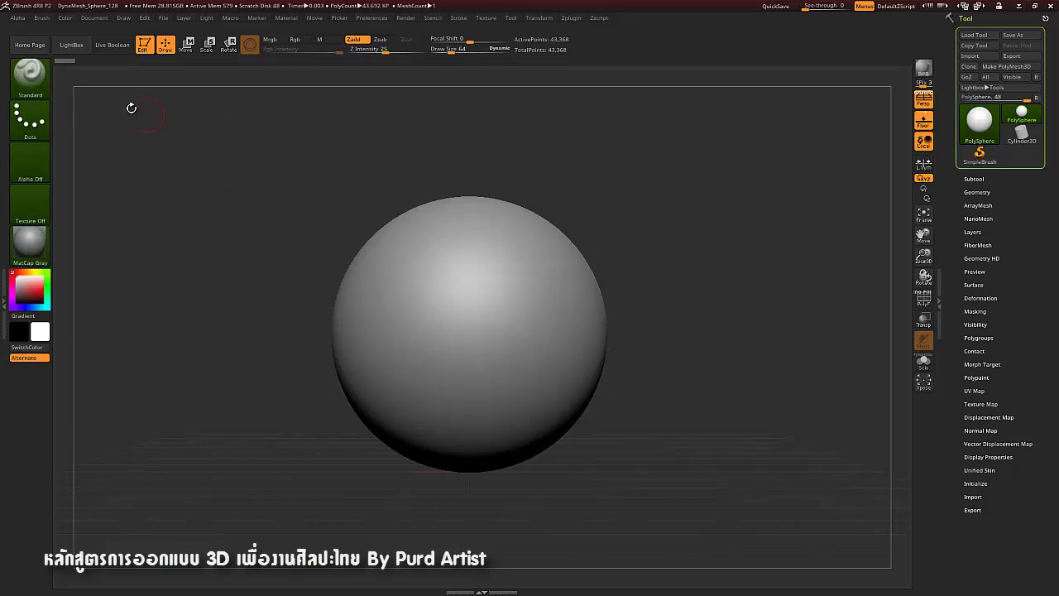
# Step: Open the Thai royal emblem .ZPR project from the Zbrush desktop folder through LightBox
pyautogui.click(72, 45)
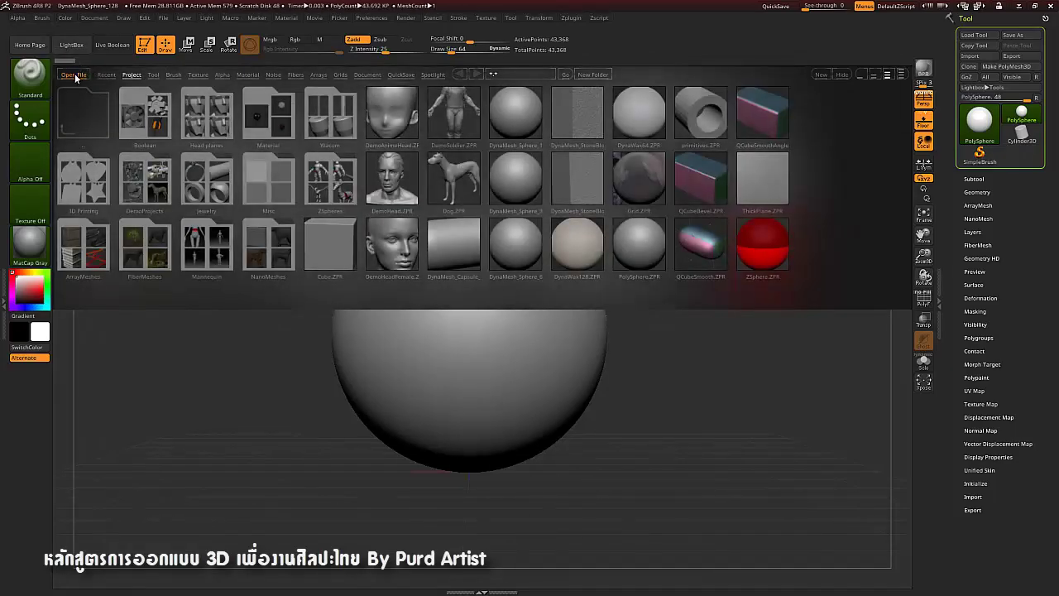
pyautogui.click(73, 75)
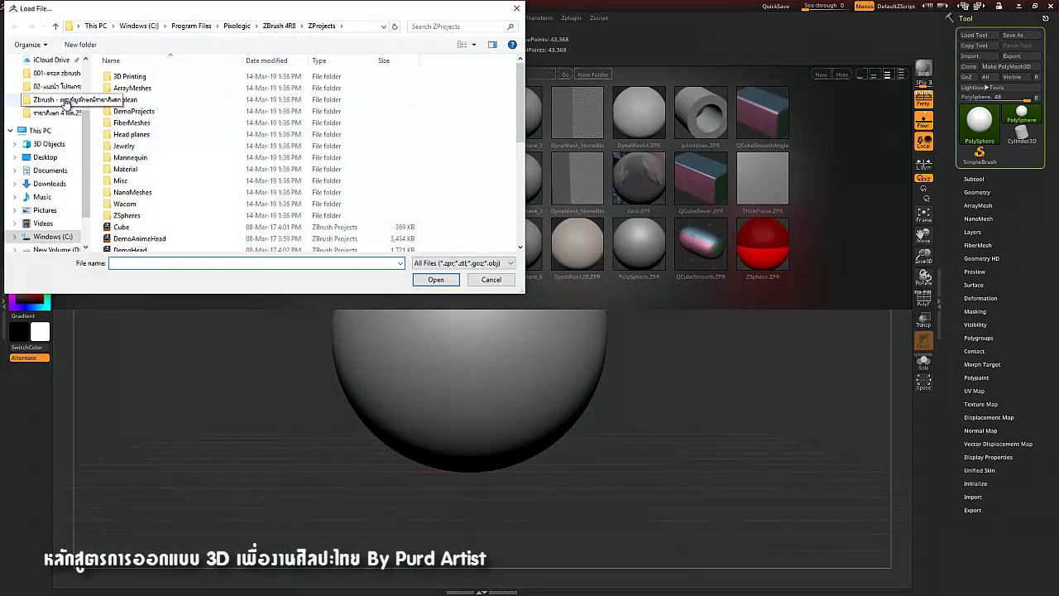
pyautogui.click(65, 101)
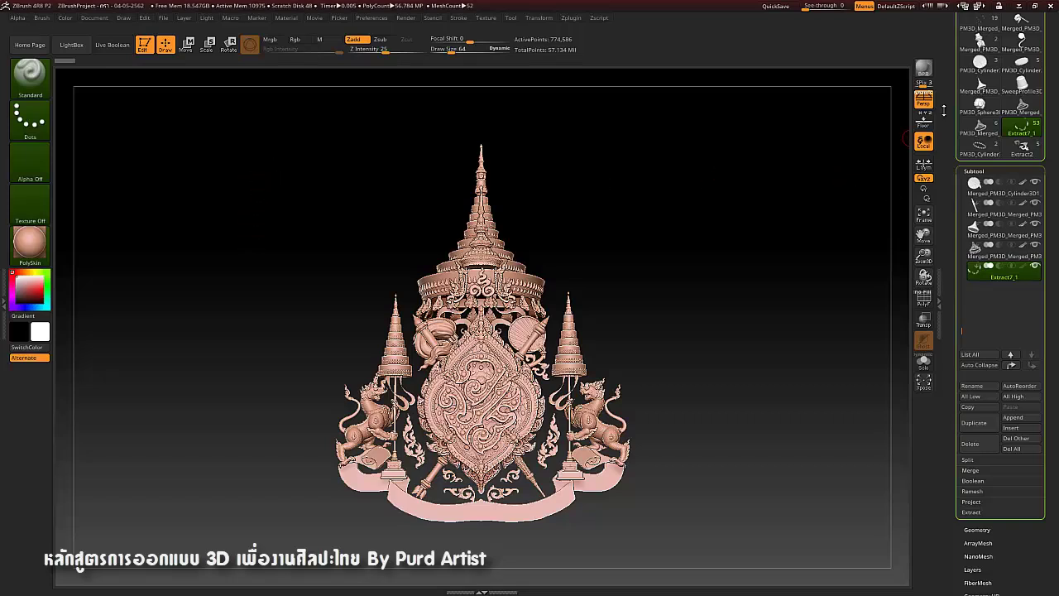
pyautogui.moveTo(945, 100); pyautogui.dragTo(959, 375)
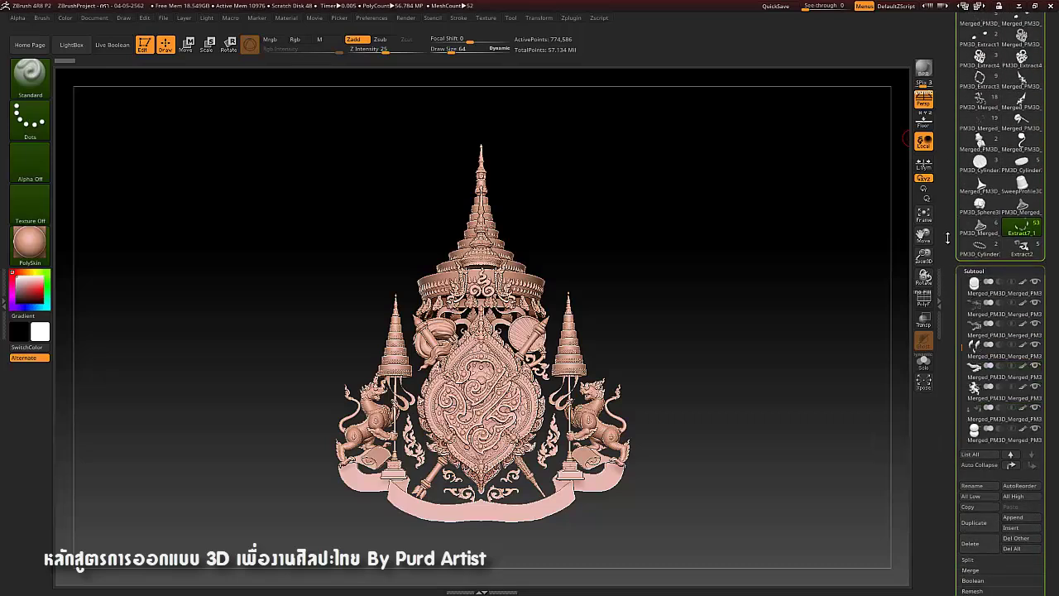
pyautogui.moveTo(948, 235); pyautogui.dragTo(946, 317)
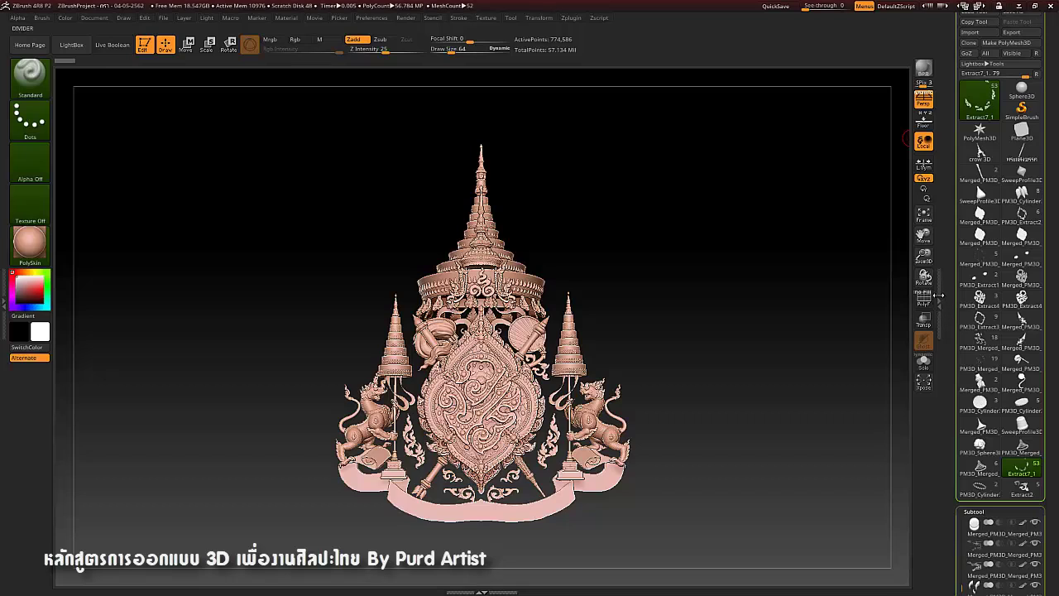
pyautogui.hotkey('ctrl', 'shift')
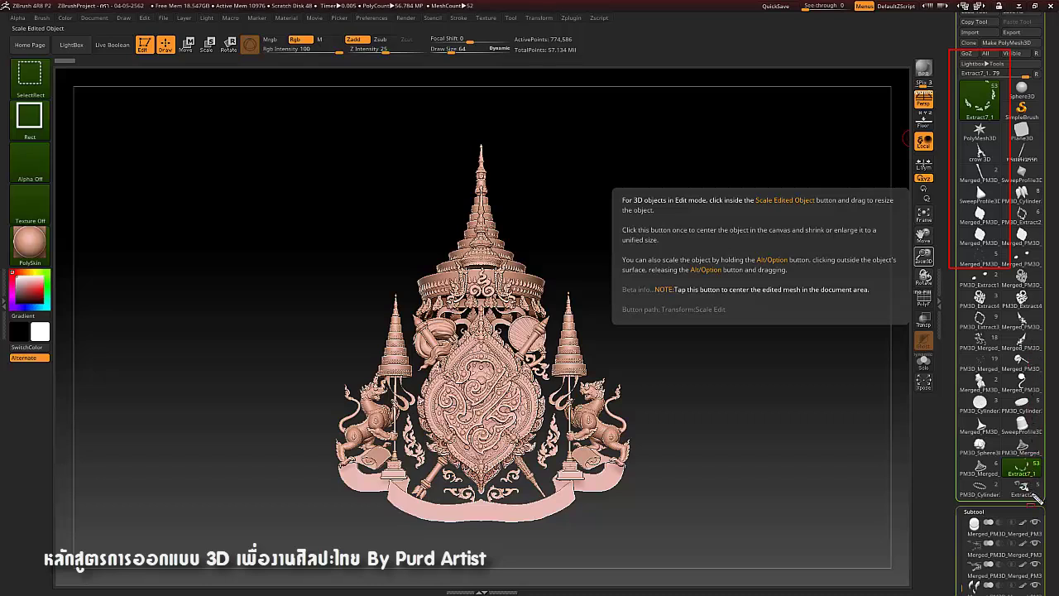
pyautogui.moveTo(1036, 497); pyautogui.dragTo(1052, 584)
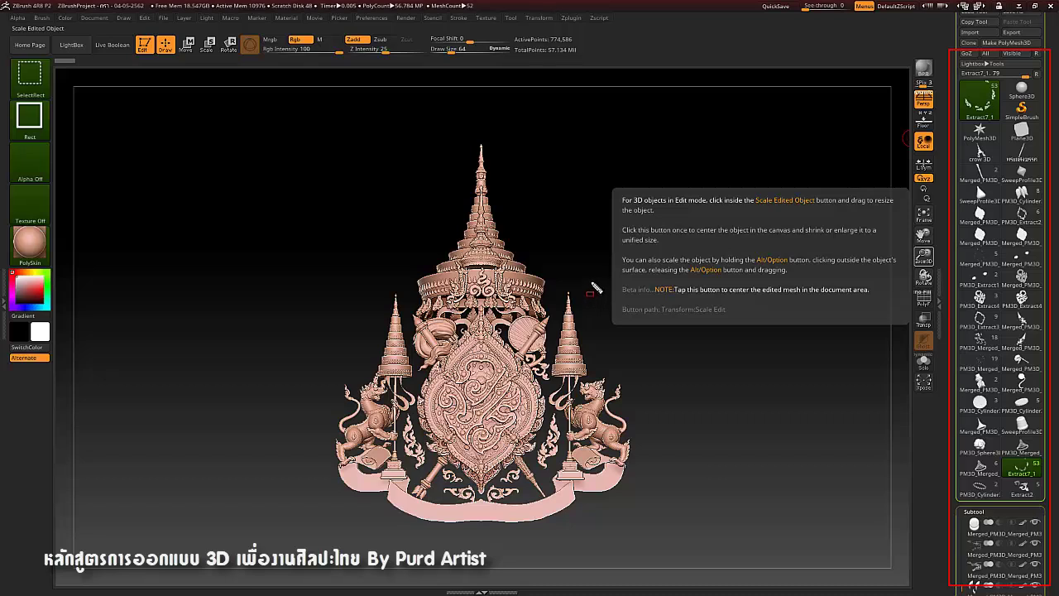
pyautogui.moveTo(394, 152); pyautogui.dragTo(466, 191)
pyautogui.moveTo(326, 299); pyautogui.dragTo(388, 336)
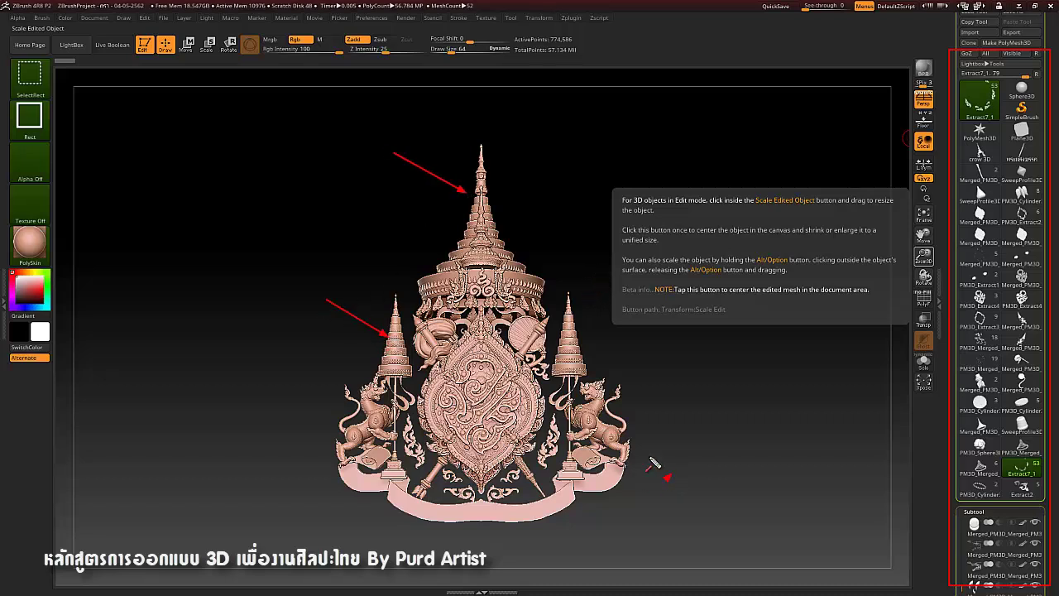
pyautogui.moveTo(671, 473); pyautogui.dragTo(629, 443)
pyautogui.moveTo(749, 413); pyautogui.dragTo(747, 396)
pyautogui.moveTo(930, 409); pyautogui.dragTo(948, 410)
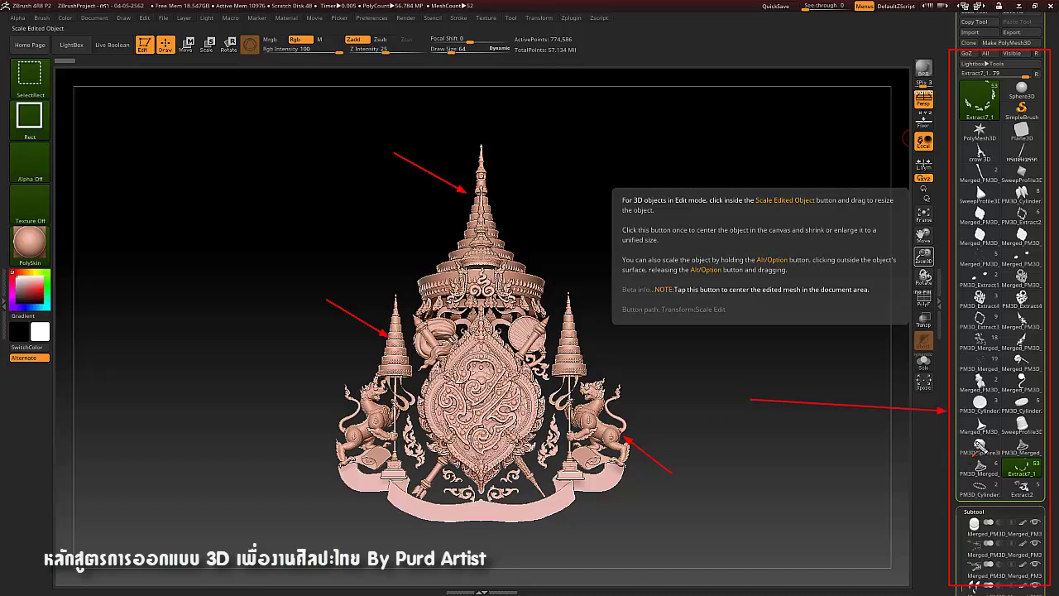
pyautogui.press('Escape')
# Step: Scroll the right-hand tray back up to its top
pyautogui.scroll(-3, 948, 389)
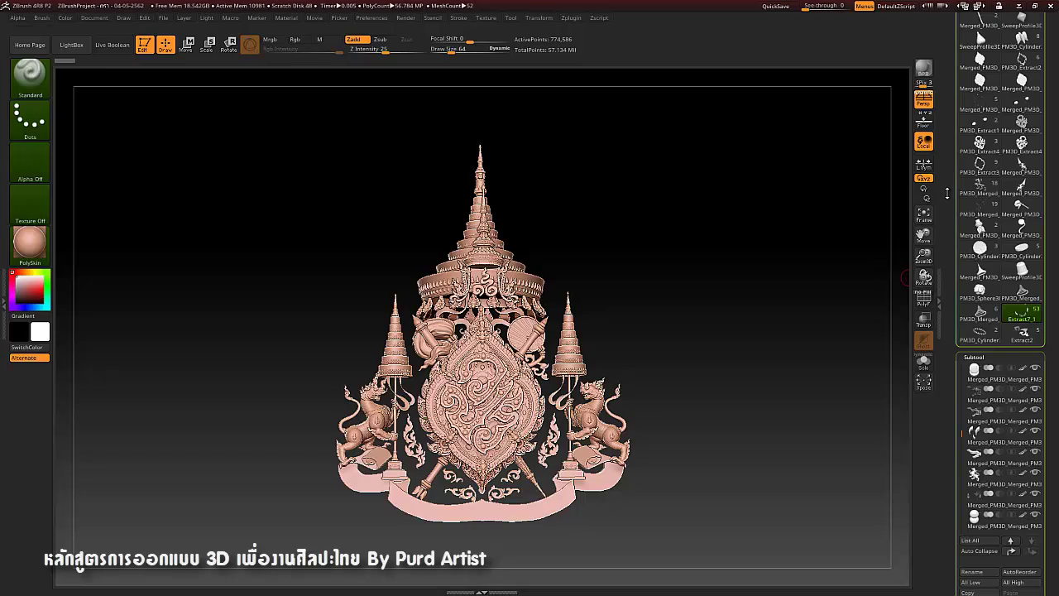
pyautogui.scroll(1, 950, 207)
pyautogui.scroll(3, 949, 221)
pyautogui.scroll(4, 947, 256)
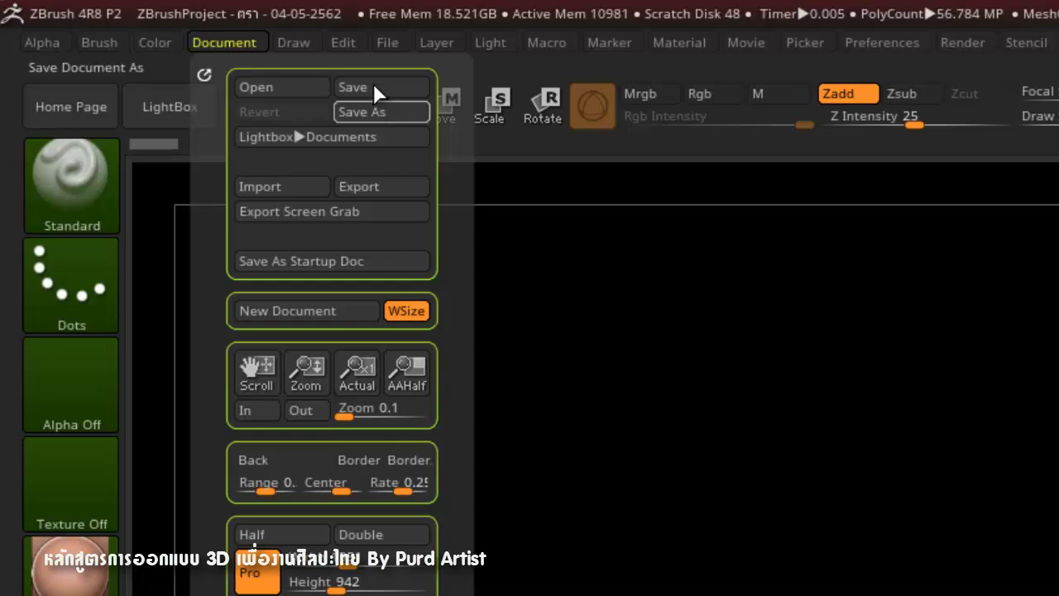
# Step: Start a new empty document in place of the emblem project
pyautogui.click(371, 87)
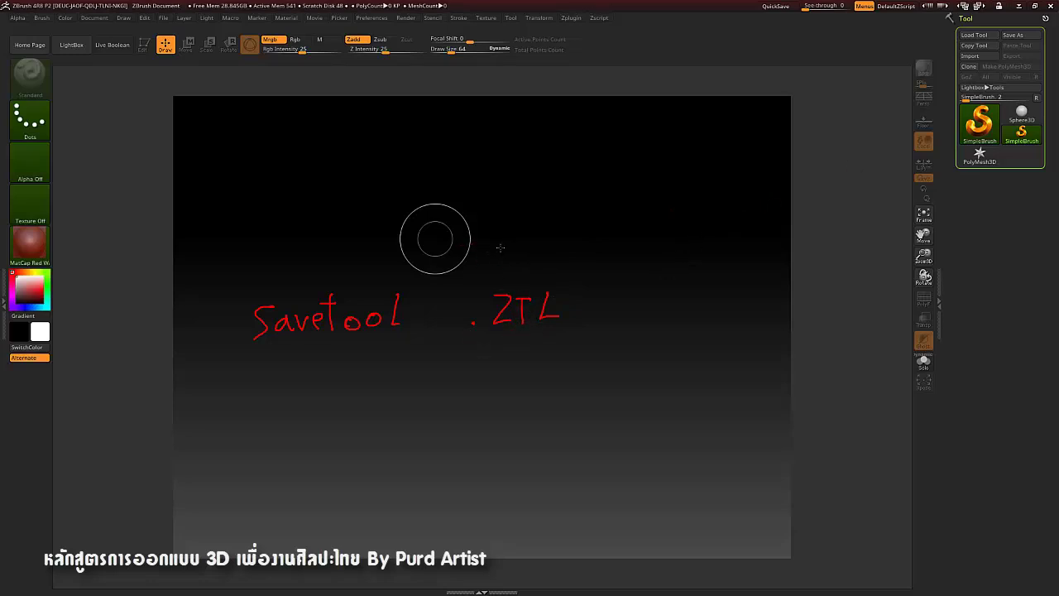
# Step: Load the saved emblem .ZTL from LightBox's Tool section
pyautogui.click(71, 44)
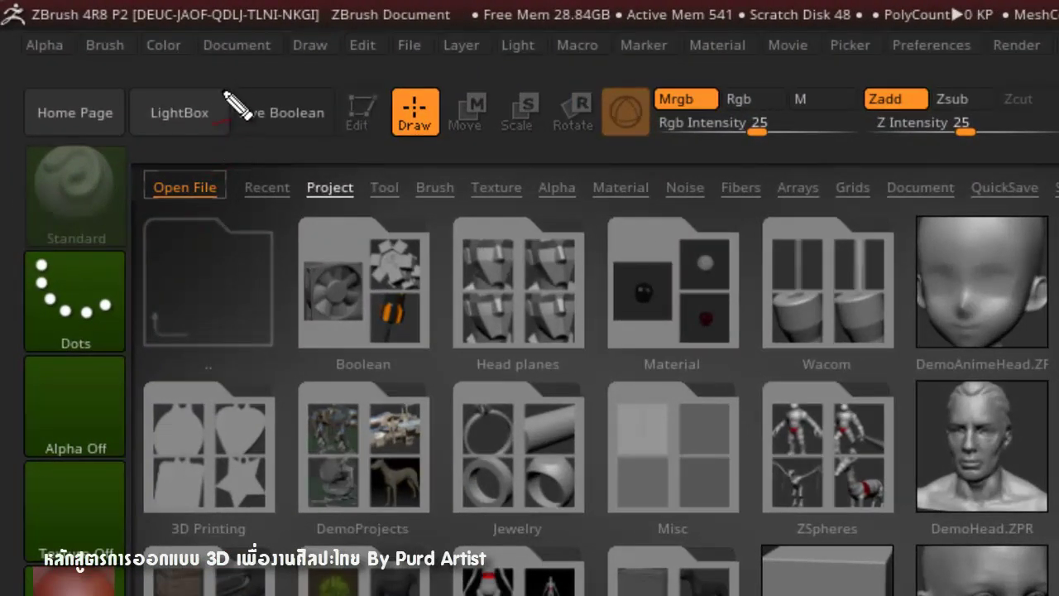
pyautogui.moveTo(240, 83)
pyautogui.mouseDown()
pyautogui.moveTo(134, 122)
pyautogui.moveTo(244, 111)
pyautogui.mouseUp()
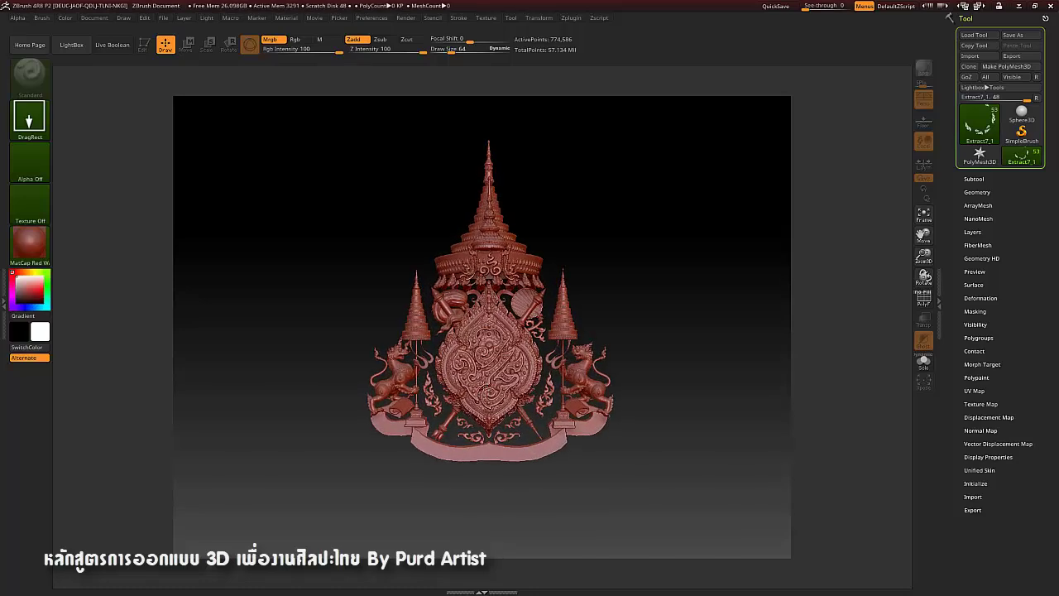
# Step: Draw the emblem, enter Edit mode with T, then clear stray stamped copies with Ctrl+N
pyautogui.moveTo(491, 302); pyautogui.dragTo(358, 217)
pyautogui.press('t')
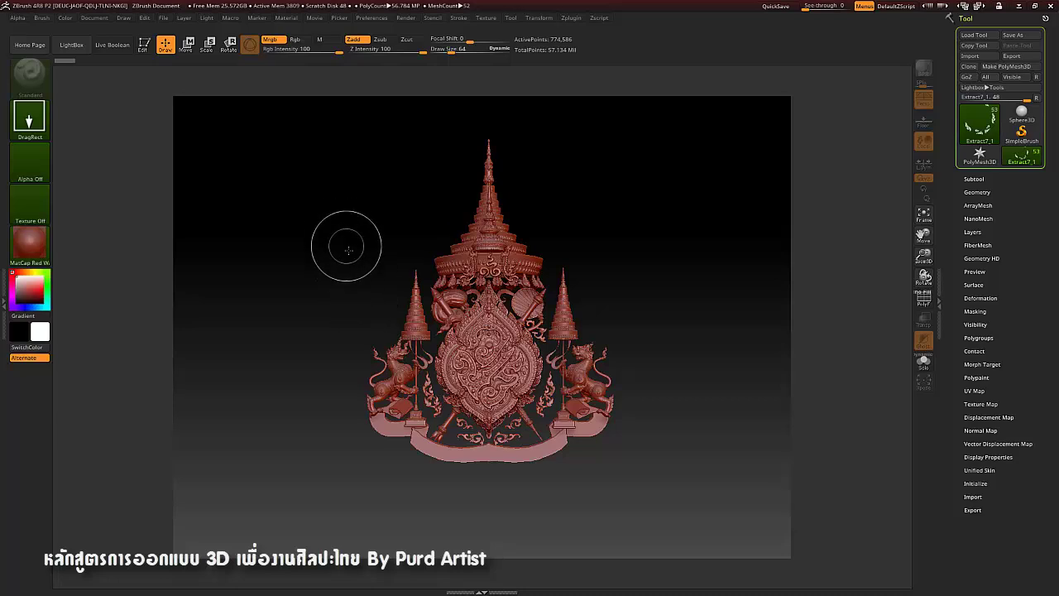
pyautogui.moveTo(354, 238)
pyautogui.mouseDown()
pyautogui.moveTo(553, 258)
pyautogui.moveTo(664, 364)
pyautogui.moveTo(667, 389)
pyautogui.mouseUp()
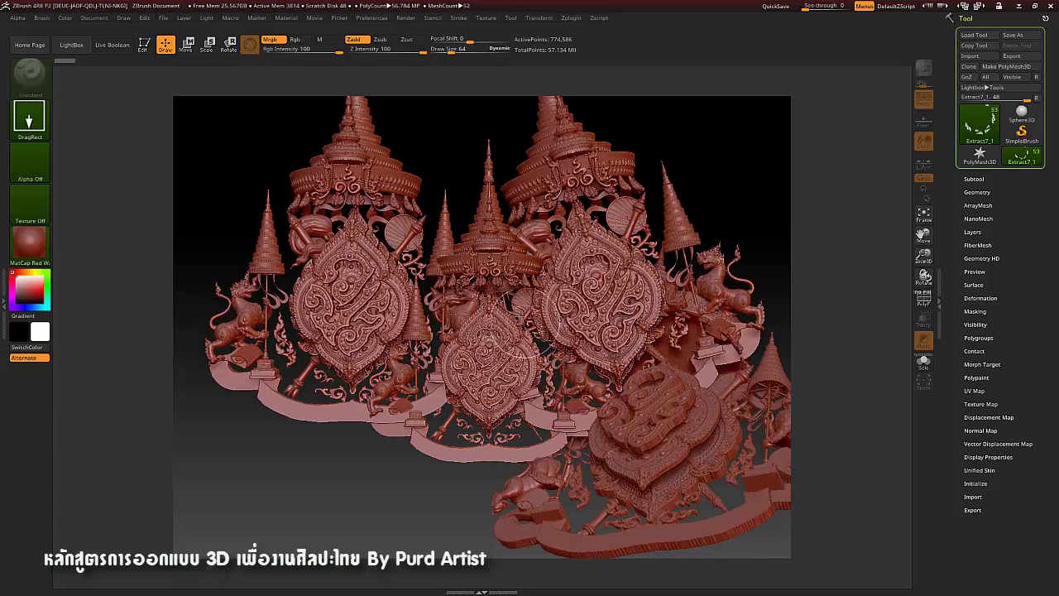
pyautogui.moveTo(441, 377); pyautogui.dragTo(432, 355)
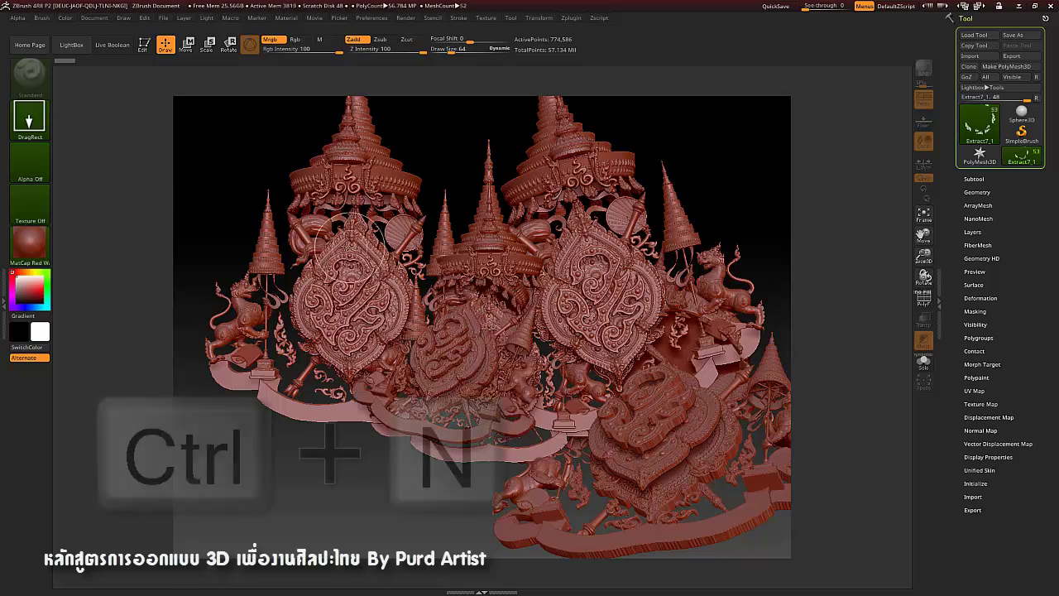
pyautogui.hotkey('ctrl', 'n')
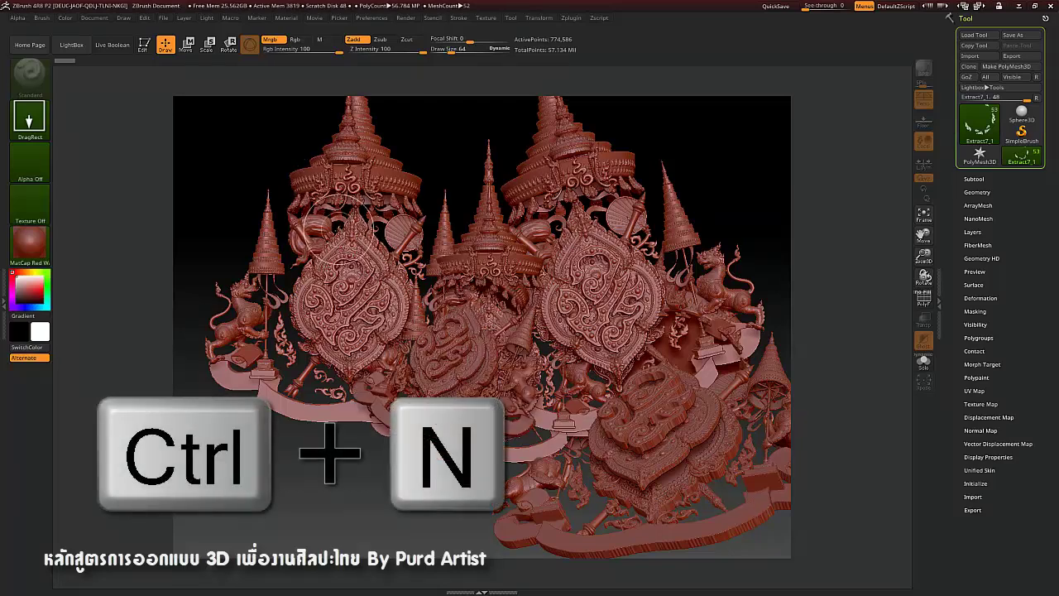
pyautogui.press('ctrl')
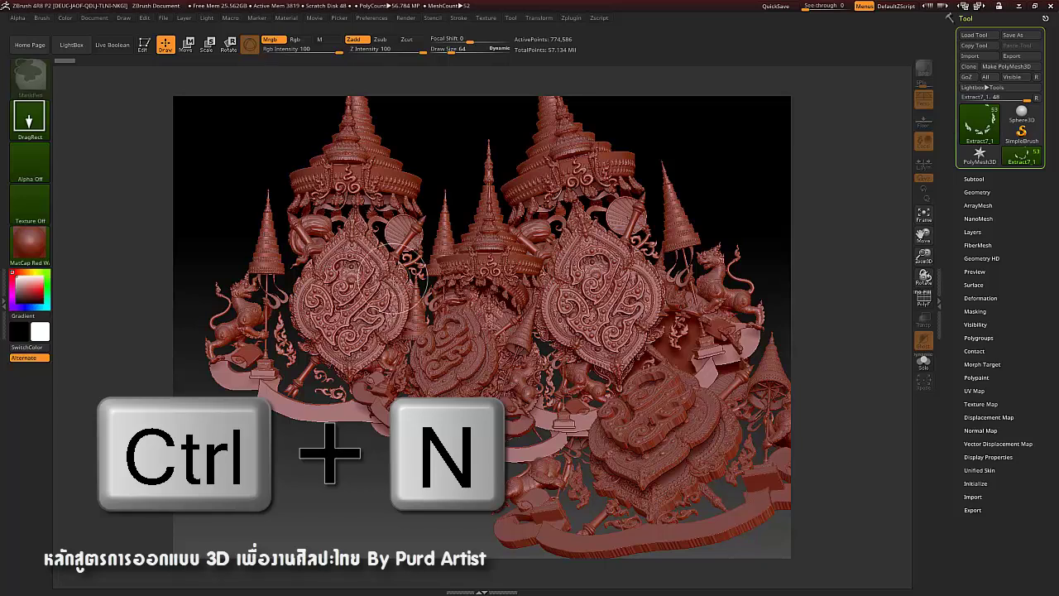
pyautogui.hotkey('ctrl', 'n')
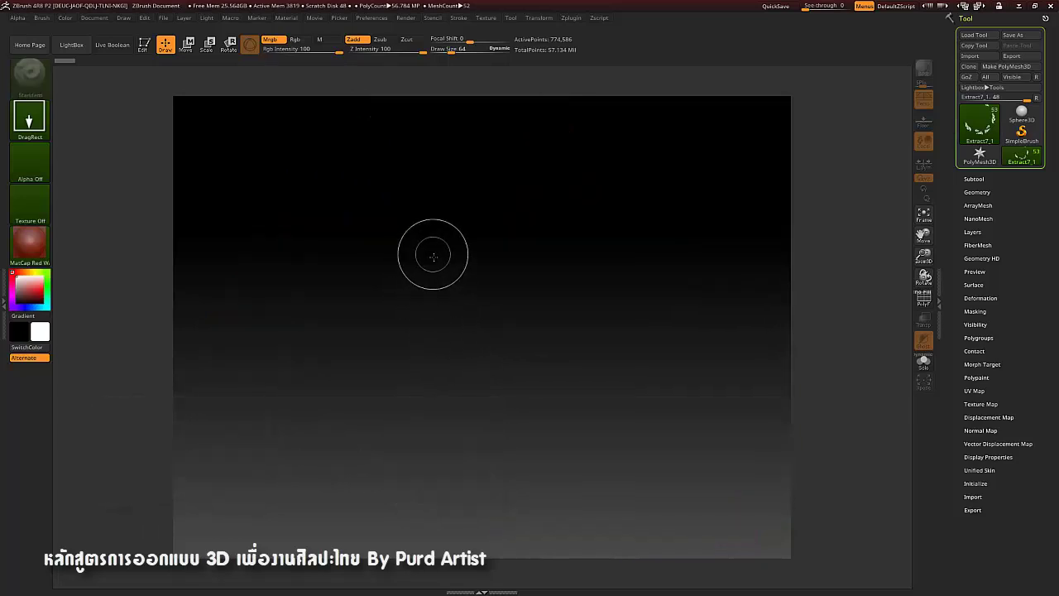
# Step: Redraw a single emblem at canvas centre and snap it to a straight front view
pyautogui.keyDown('shift'); pyautogui.moveTo(477, 300); pyautogui.dragTo(579, 430); pyautogui.keyUp('shift')
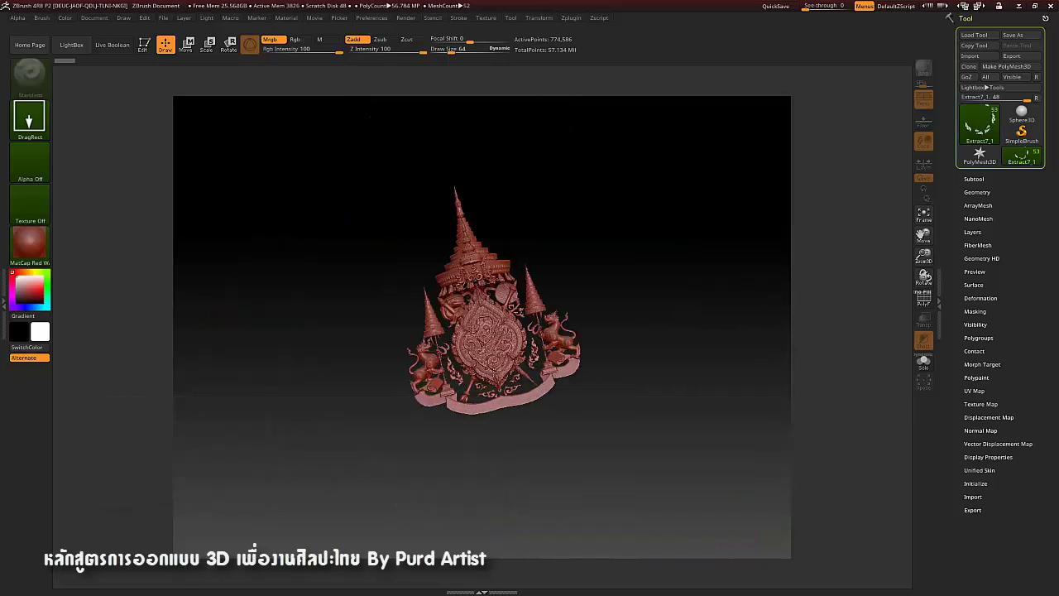
pyautogui.press('shift')
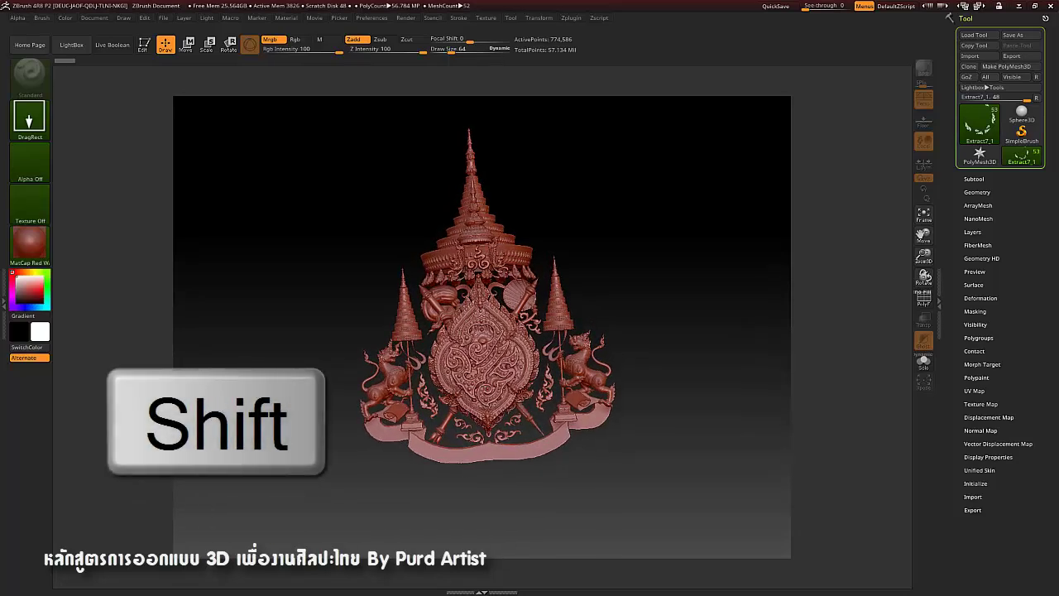
pyautogui.keyDown('shift'); pyautogui.moveTo(678, 290); pyautogui.dragTo(653, 292); pyautogui.keyUp('shift')
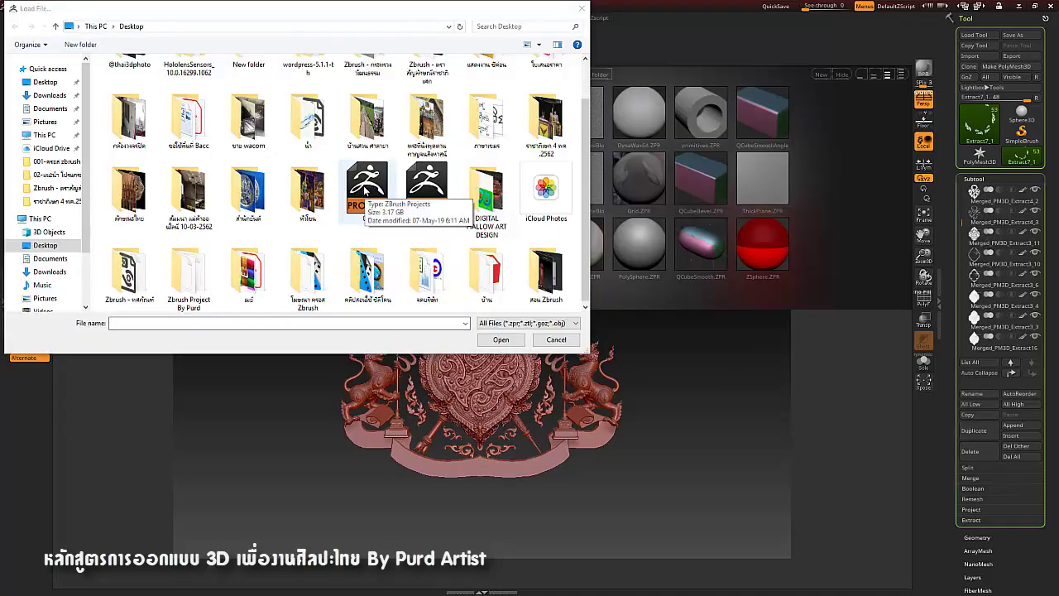
# Step: Select the Desktop ZBrush project 001 and open it
pyautogui.click(364, 188)
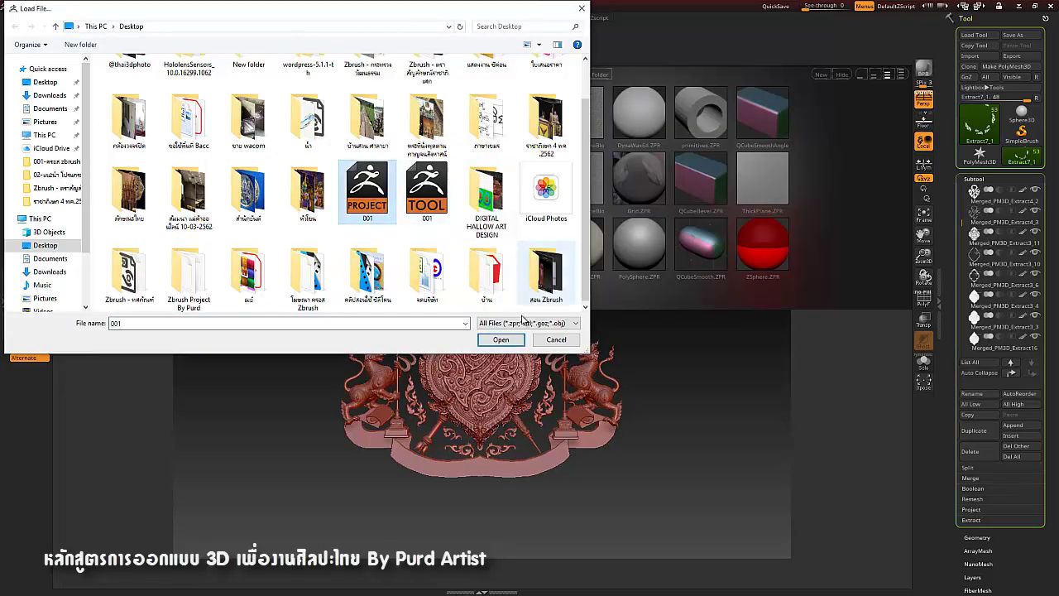
pyautogui.click(500, 339)
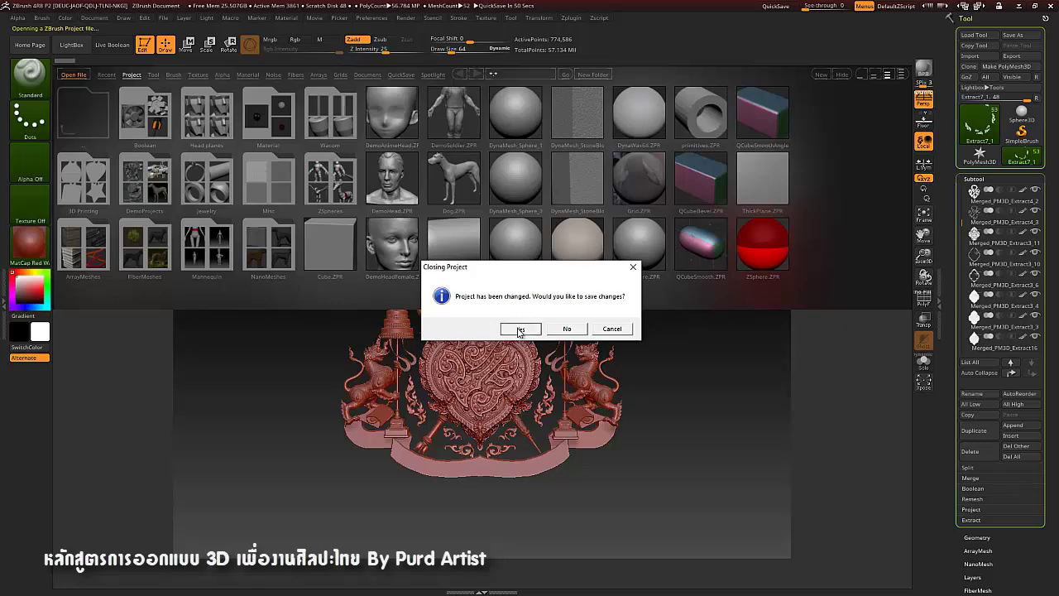
# Step: Accept the Closing Project prompt, then cancel the Save Project dialog without saving
pyautogui.click(520, 329)
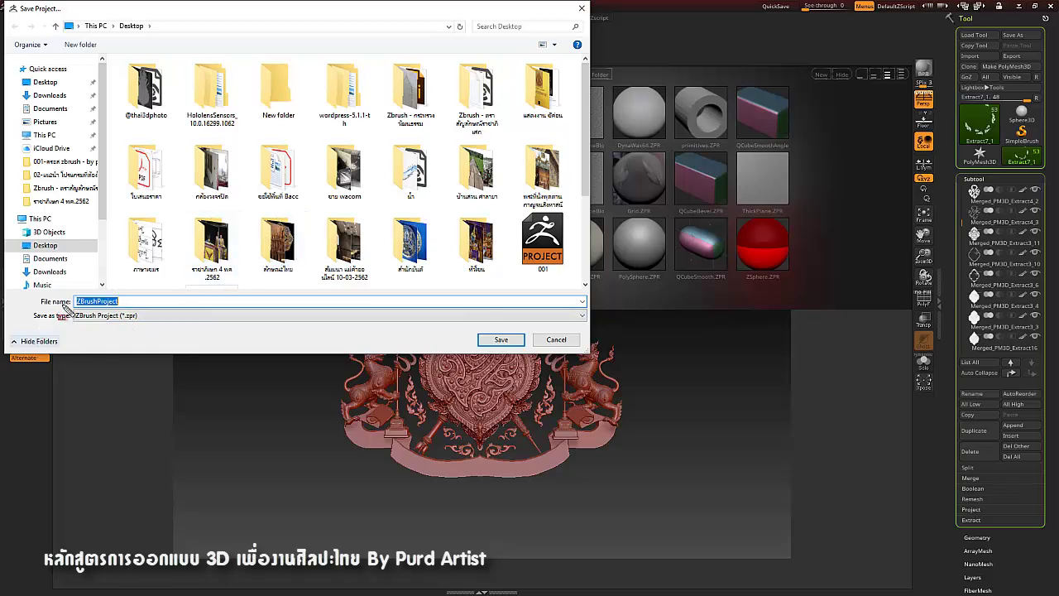
pyautogui.moveTo(58, 303); pyautogui.dragTo(145, 328)
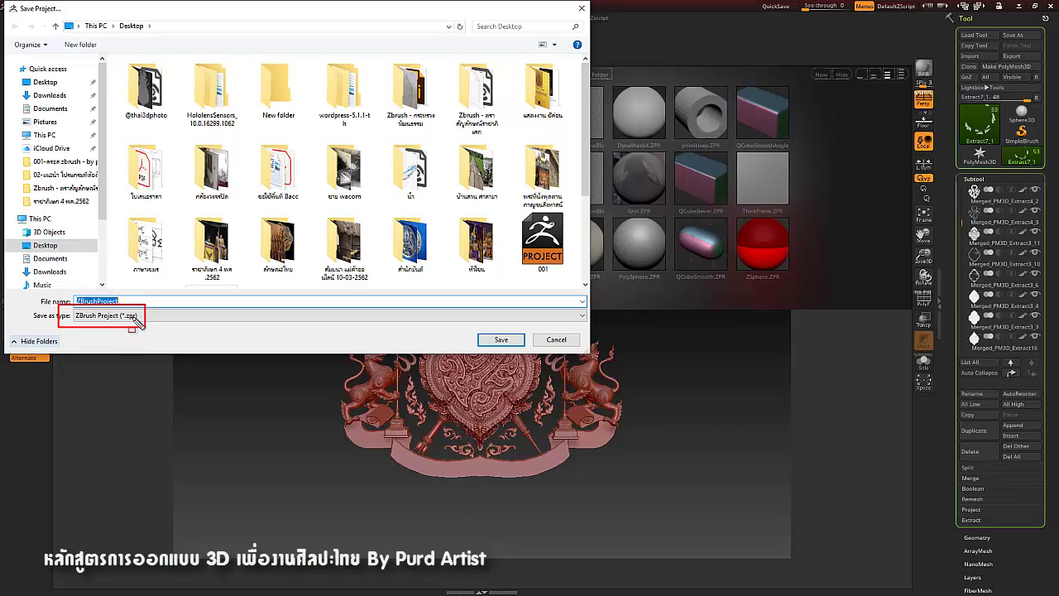
pyautogui.press('Escape')
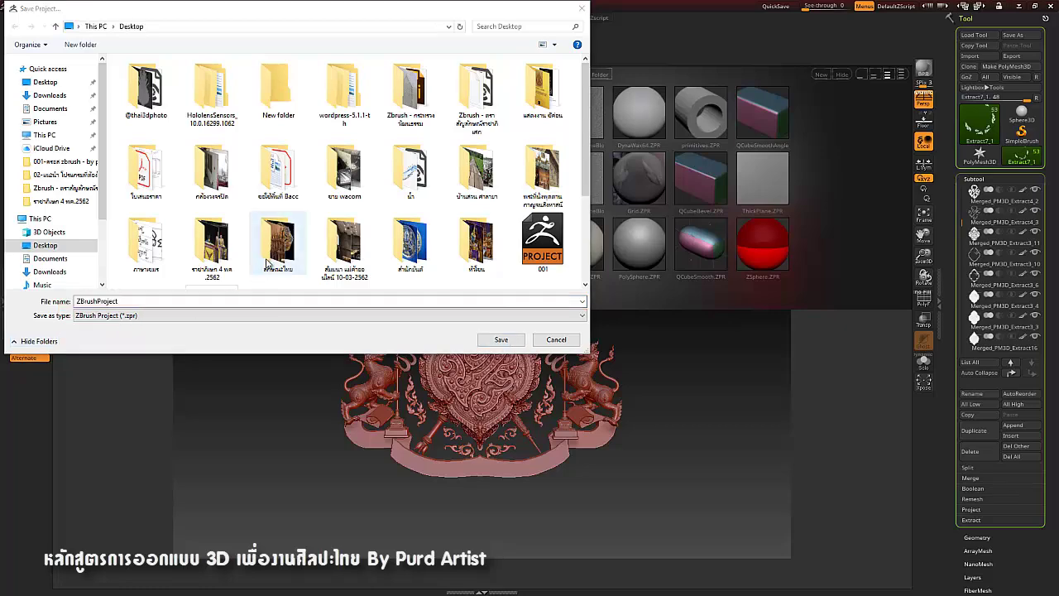
pyautogui.click(557, 340)
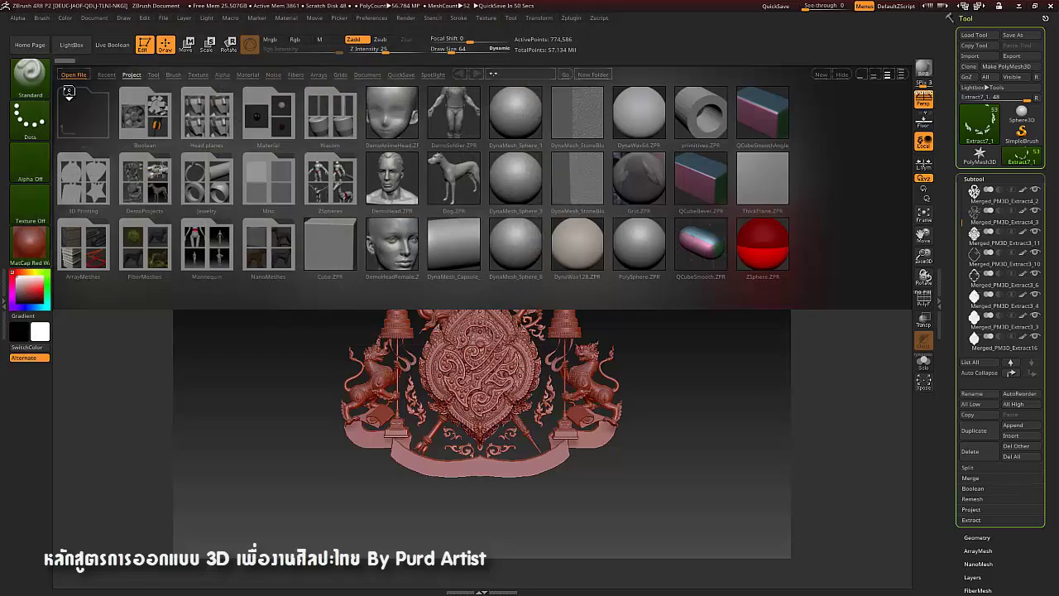